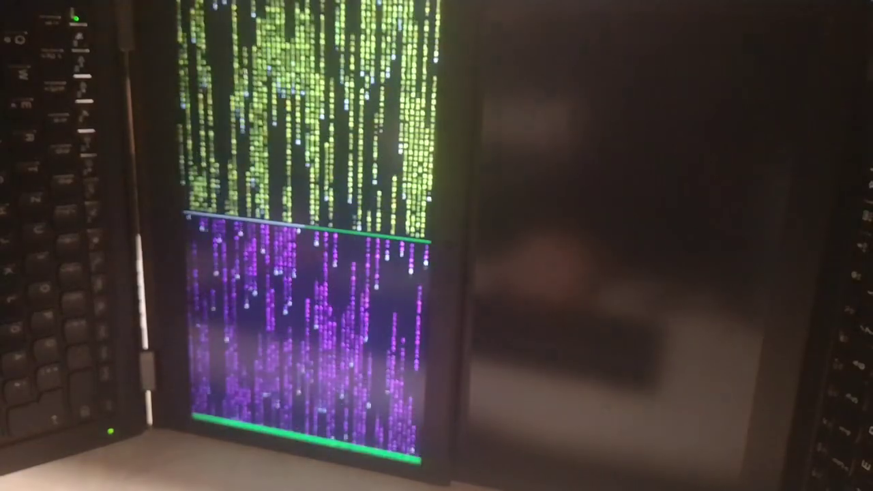
{"action": "key", "text": "Return"}
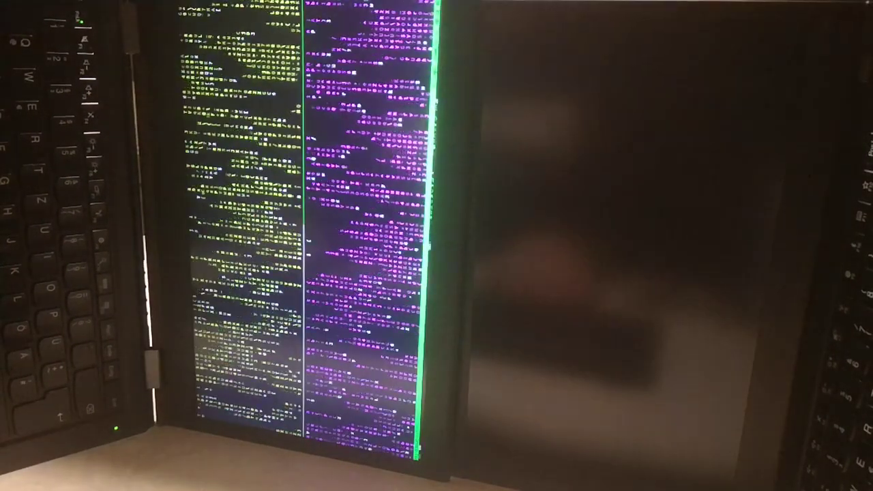
{"action": "key", "text": "Return"}
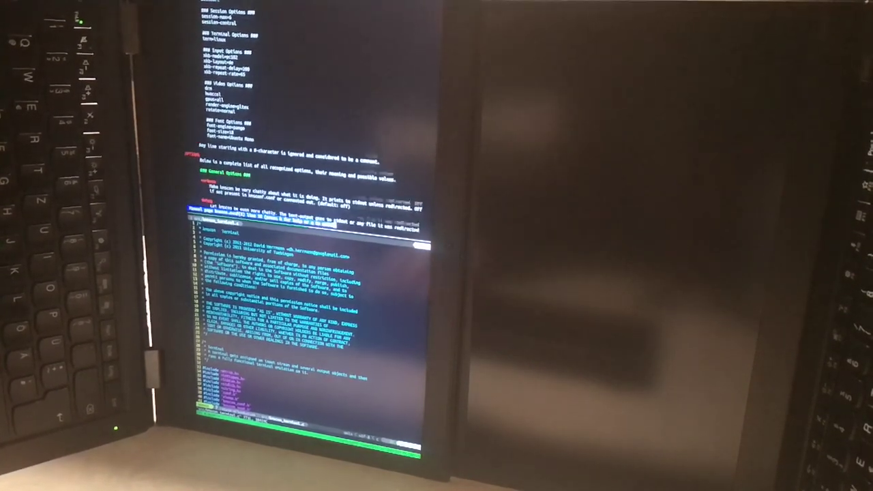
Scroll kmscon.conf's man page to the option descriptions, then page kmscon_terminal.c in vim to the rotation code
{"action": "key", "text": "Page_Down"}
{"action": "key", "text": "Up"}
{"action": "key", "text": "Up"}
{"action": "key", "text": "Up"}
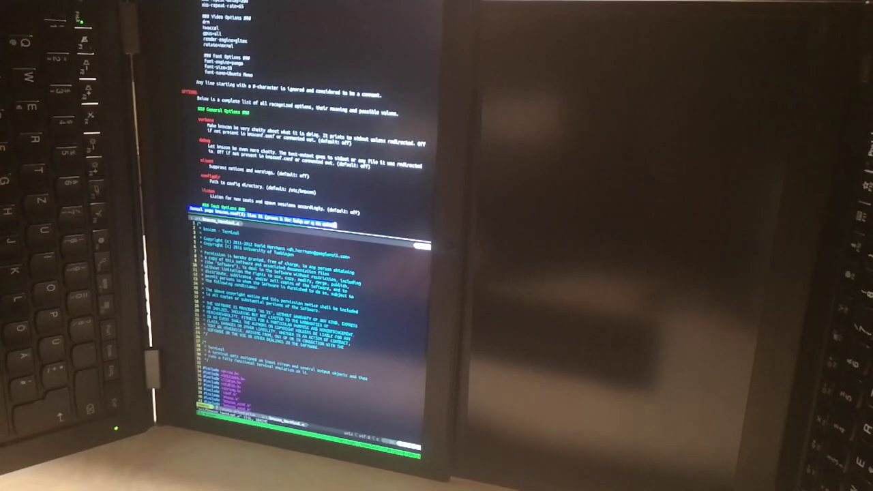
{"action": "key", "text": "ctrl+b"}
{"action": "key", "text": "Down"}
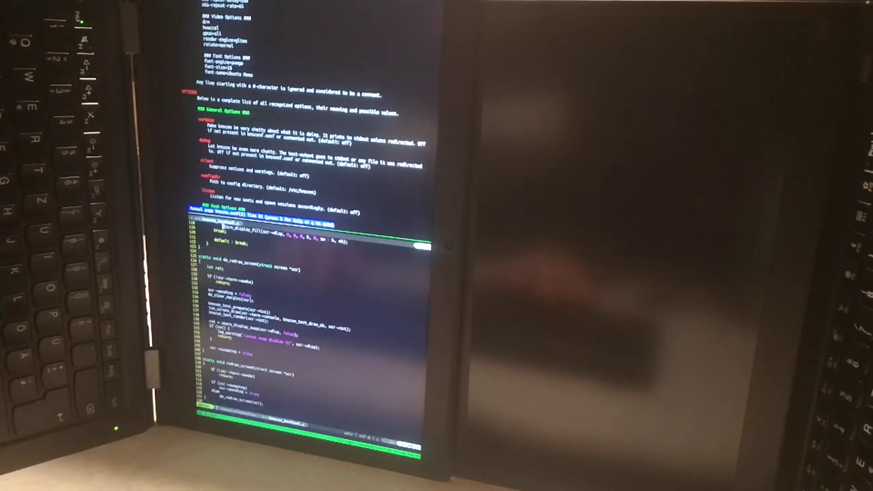
{"action": "key", "text": "ctrl+f"}
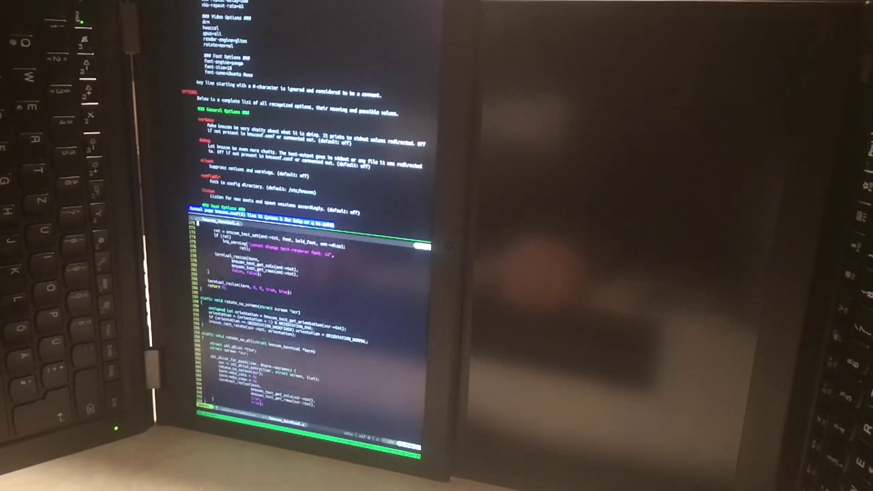
{"action": "key", "text": "ctrl+u"}
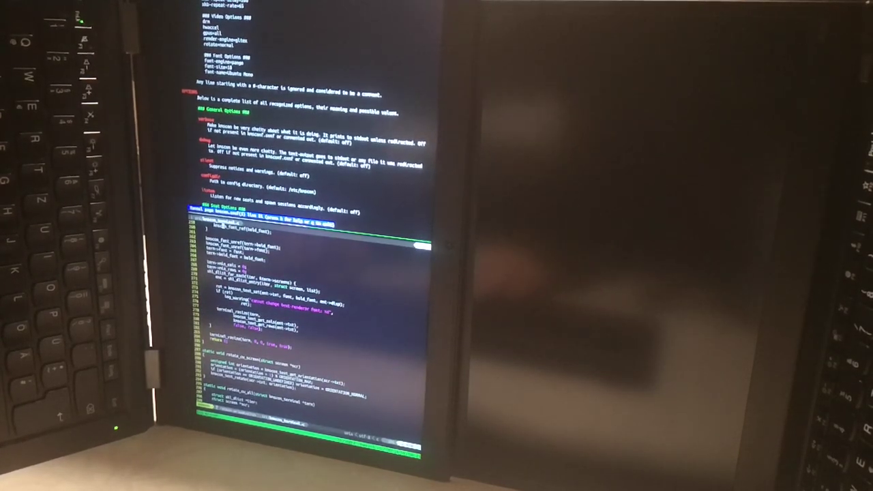